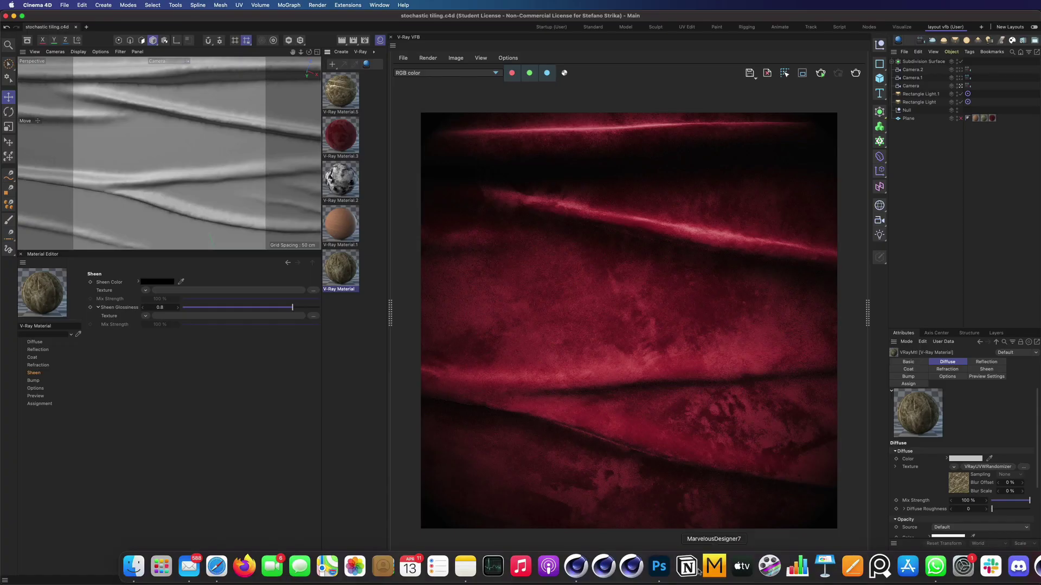
- In Photoshop, preview the marble texture with the Offset filter to expose its seams, then cancel and return to 100% view
click(716, 566)
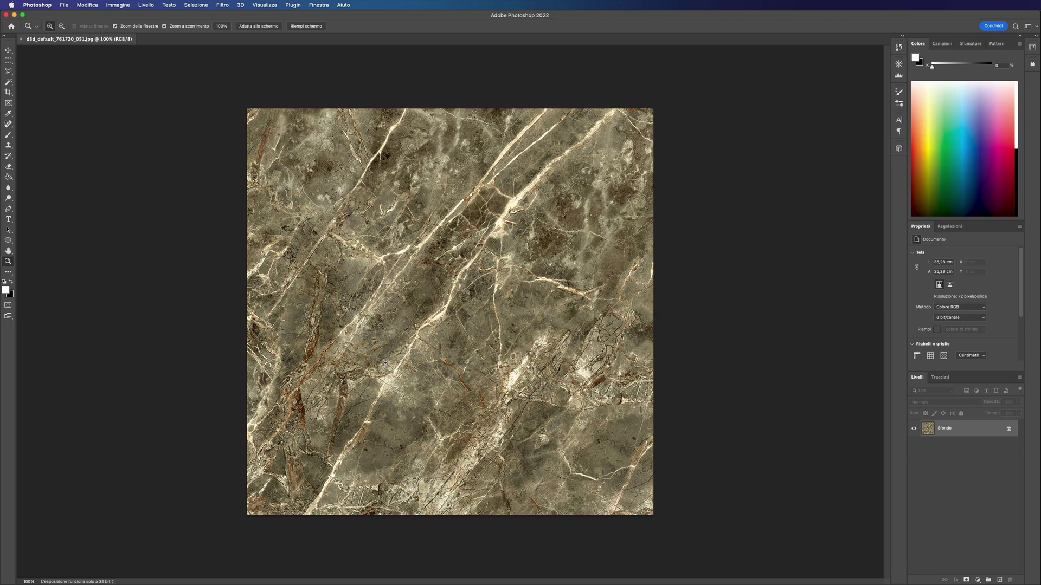
click(219, 5)
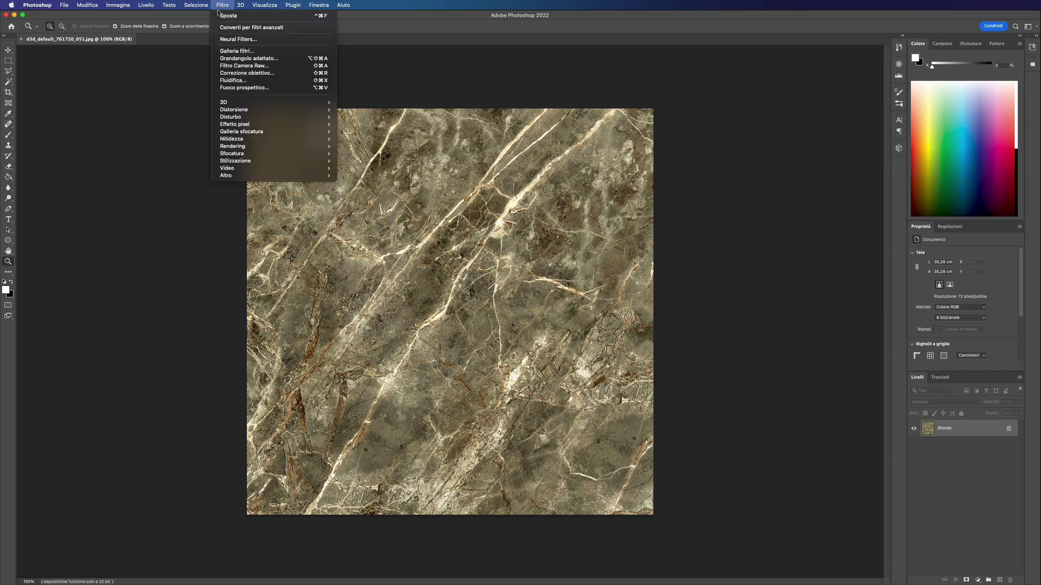
mouse_move(303, 175)
click(373, 220)
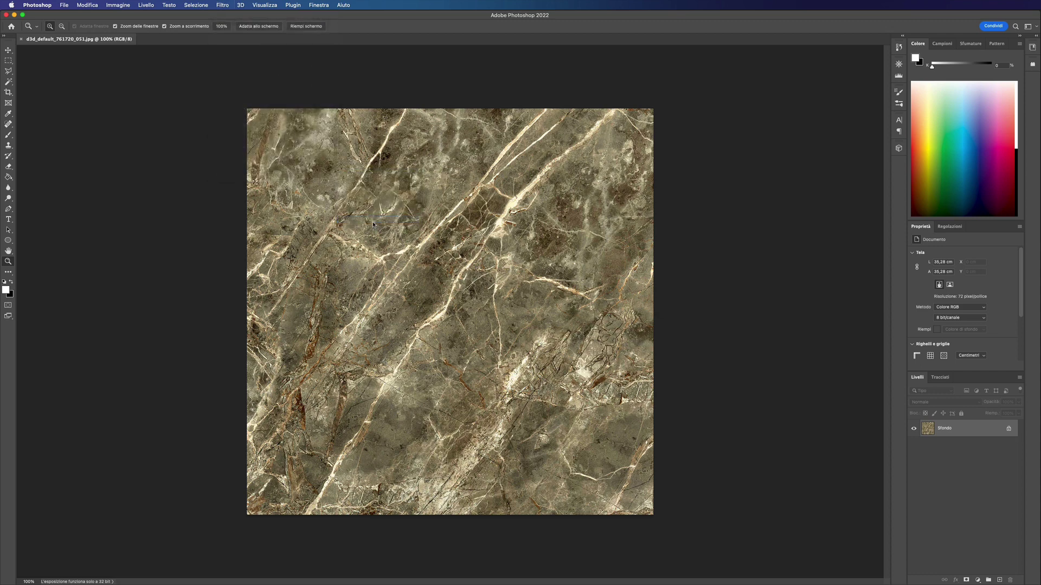
alt+scroll(417, 282, up, 5)
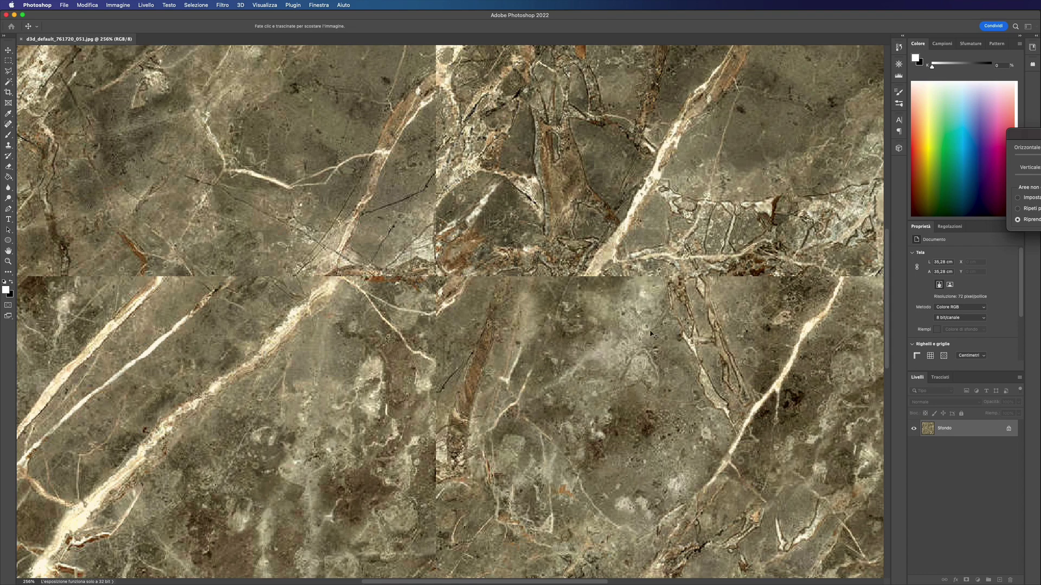
key(Escape)
key(super+1)
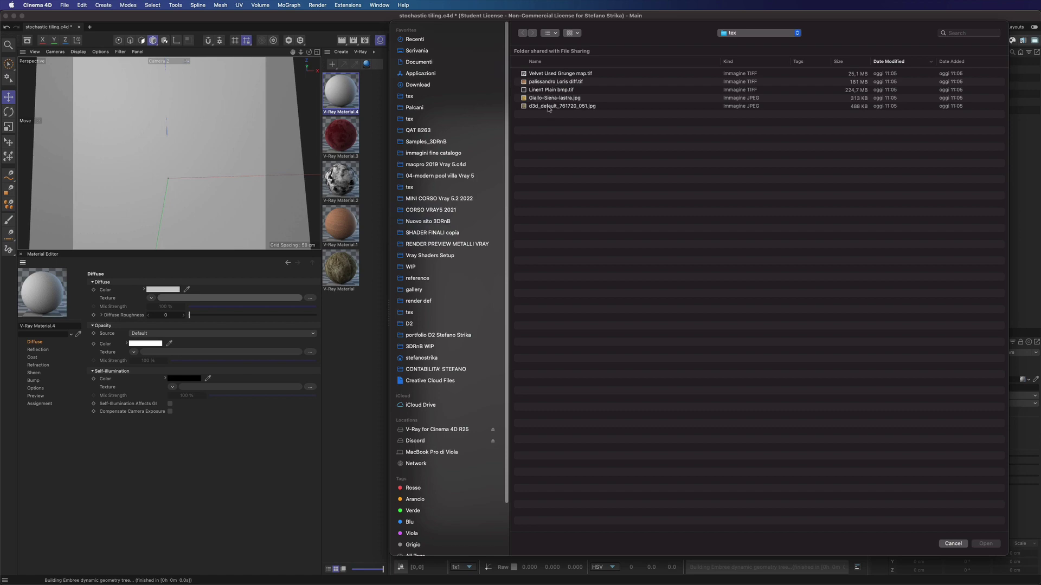
- Load d3d_default_761720_051.jpg as the diffuse texture and pan the view to inspect its 5×5 repeat
click(548, 106)
key(space)
key(space)
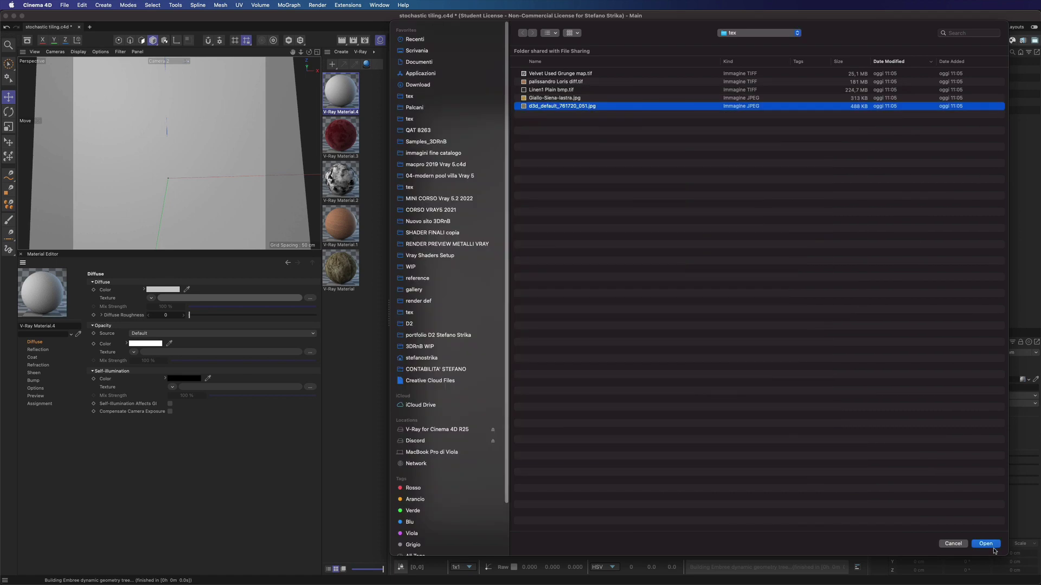
click(994, 548)
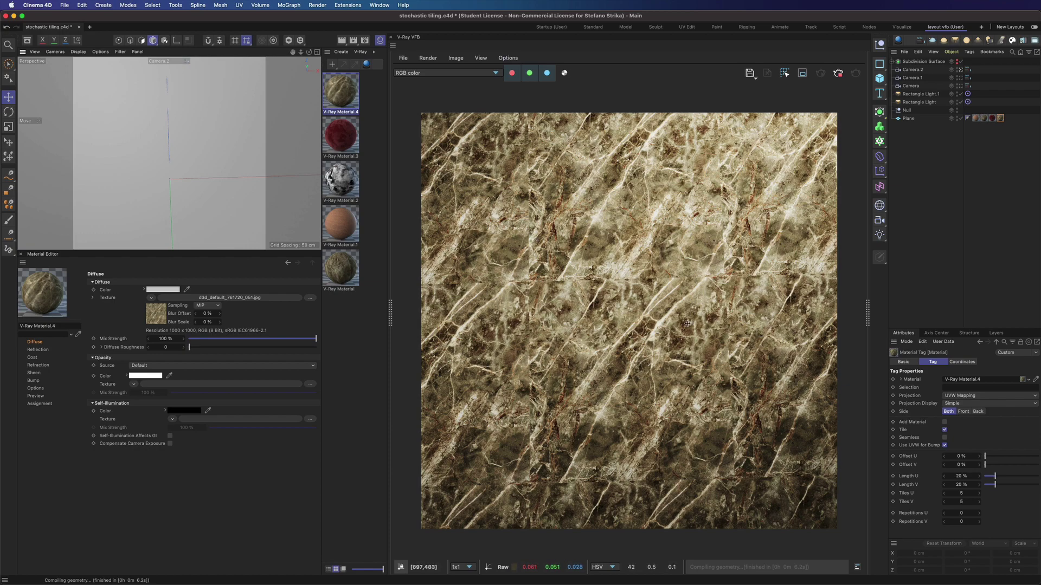
scroll(168, 178, up, 5)
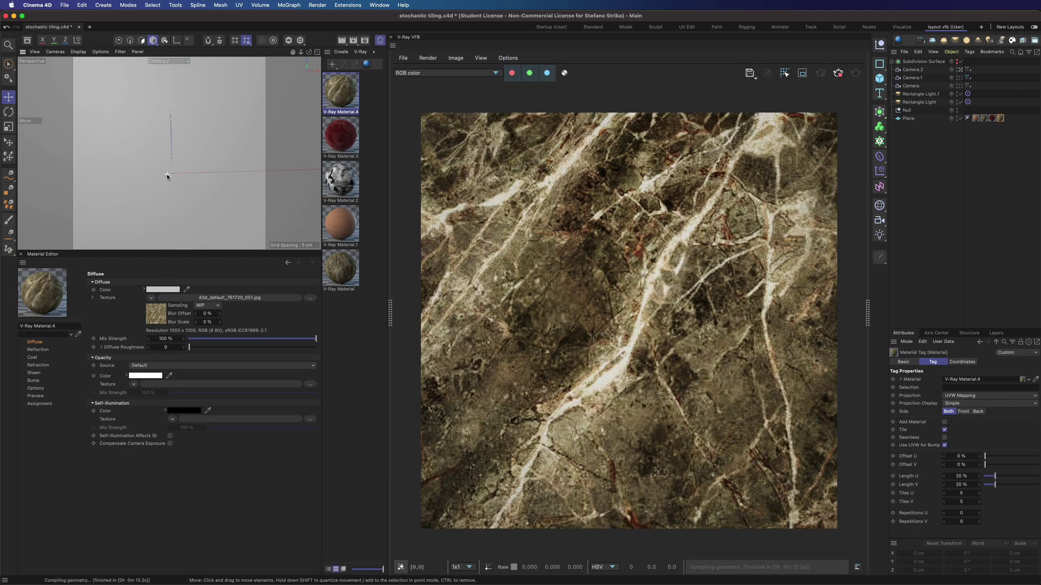
scroll(167, 177, down, 3)
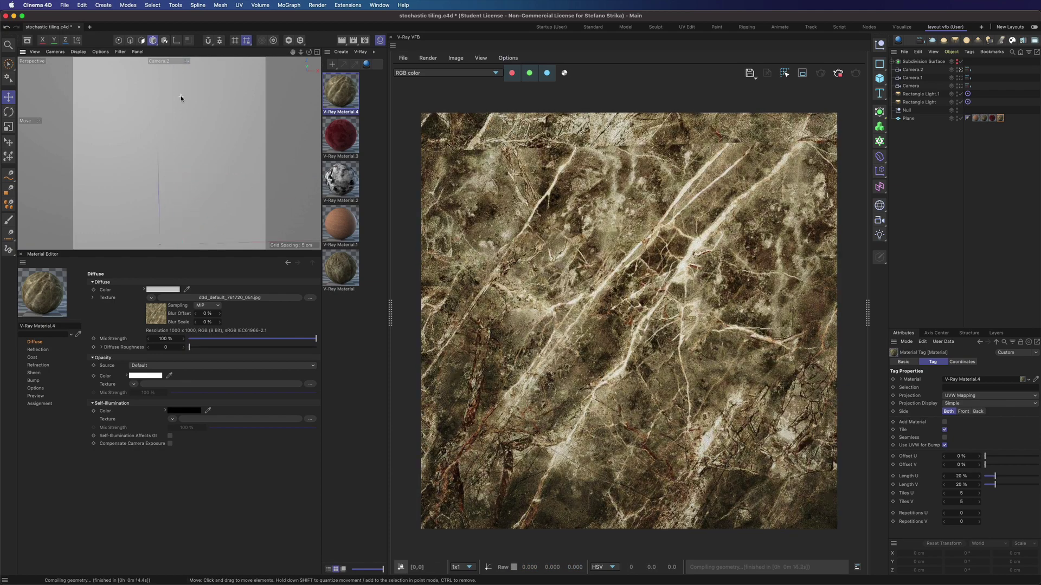
alt+middle_drag(199, 103, 169, 153)
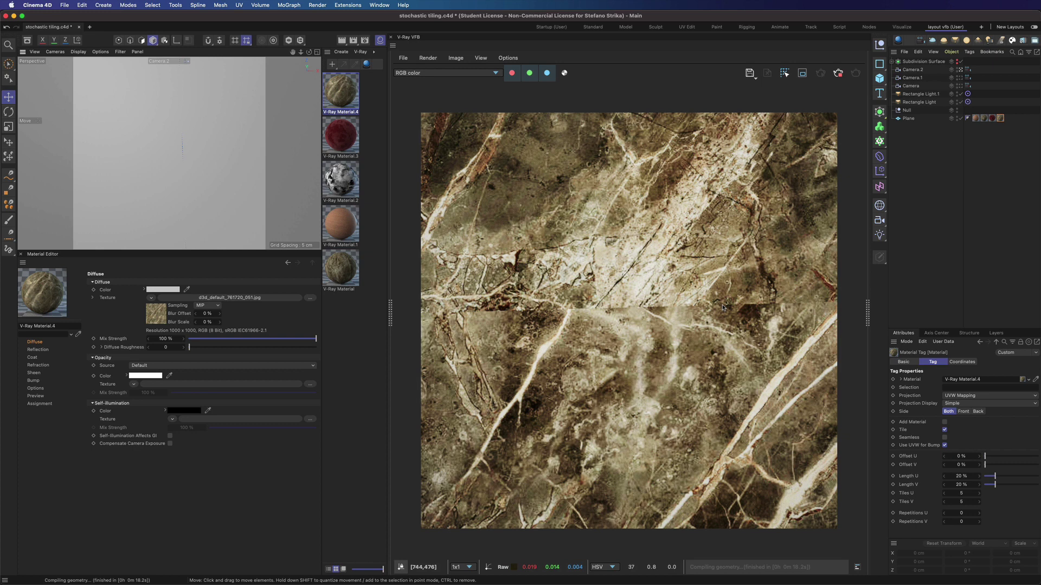
- Wrap the marble diffuse texture in a V-Ray VRayUVWRandomizer shader and open its properties
click(151, 298)
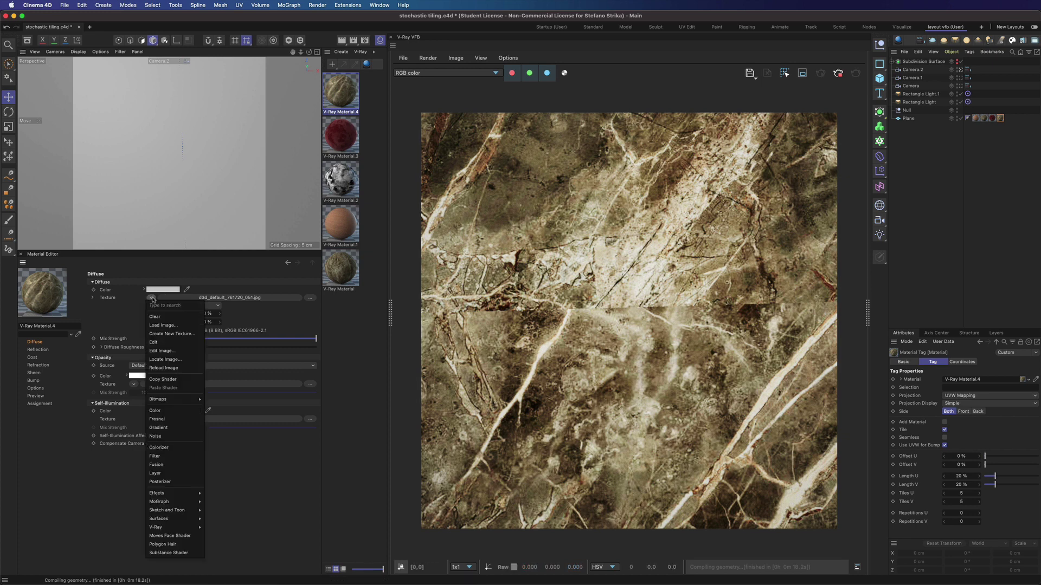
mouse_move(163, 527)
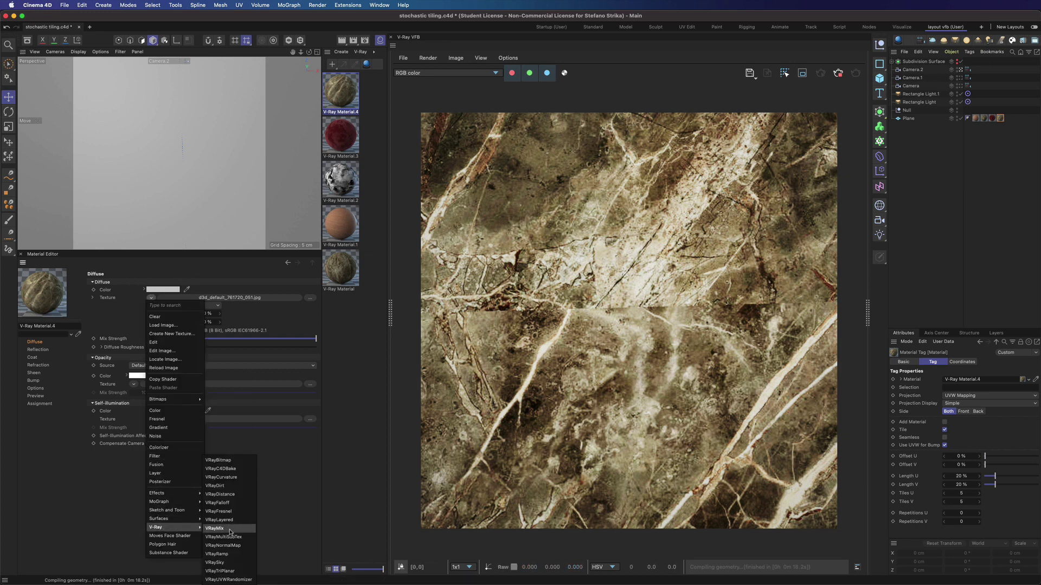
click(228, 579)
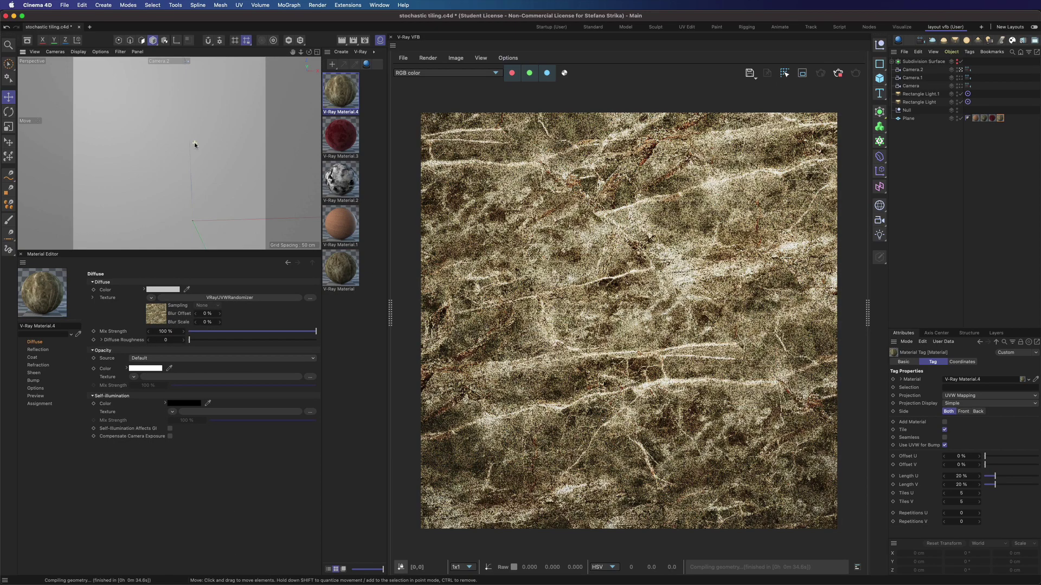
scroll(194, 142, down, 3)
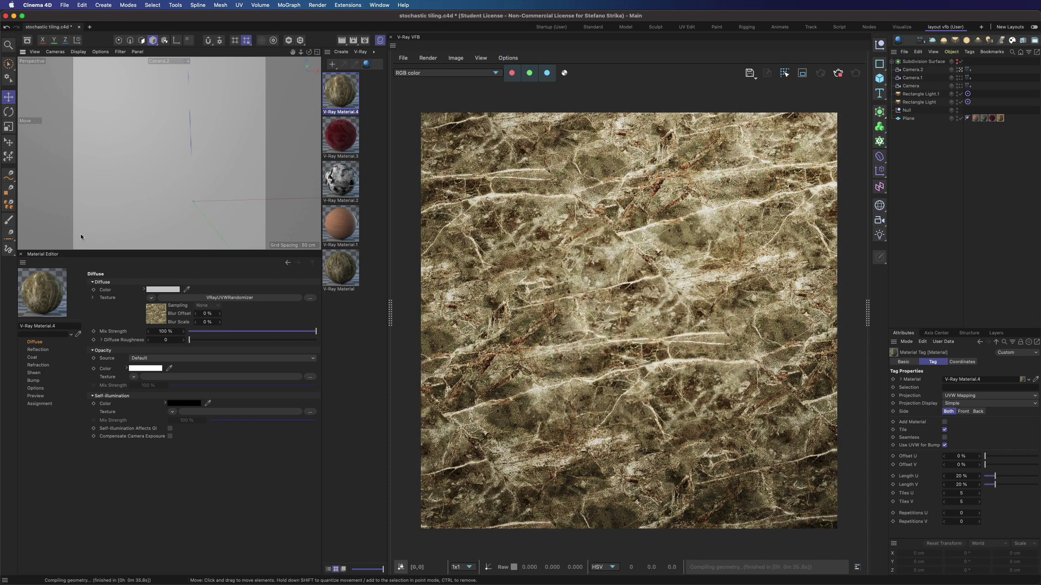
click(180, 300)
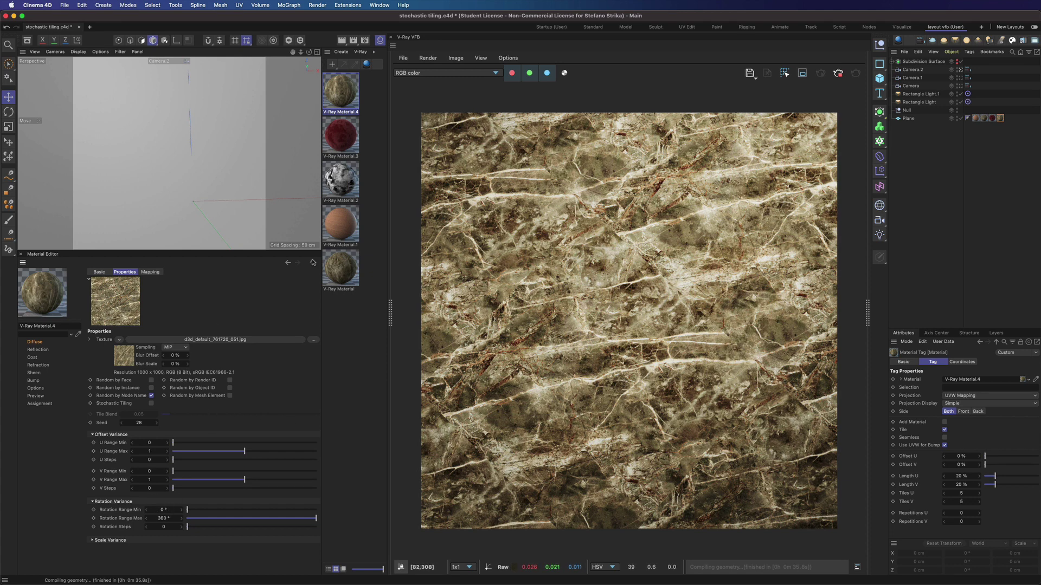
- Enable stochastic tiling with 0–180° rotation range, tile blend 0.32 and seed 27
click(151, 404)
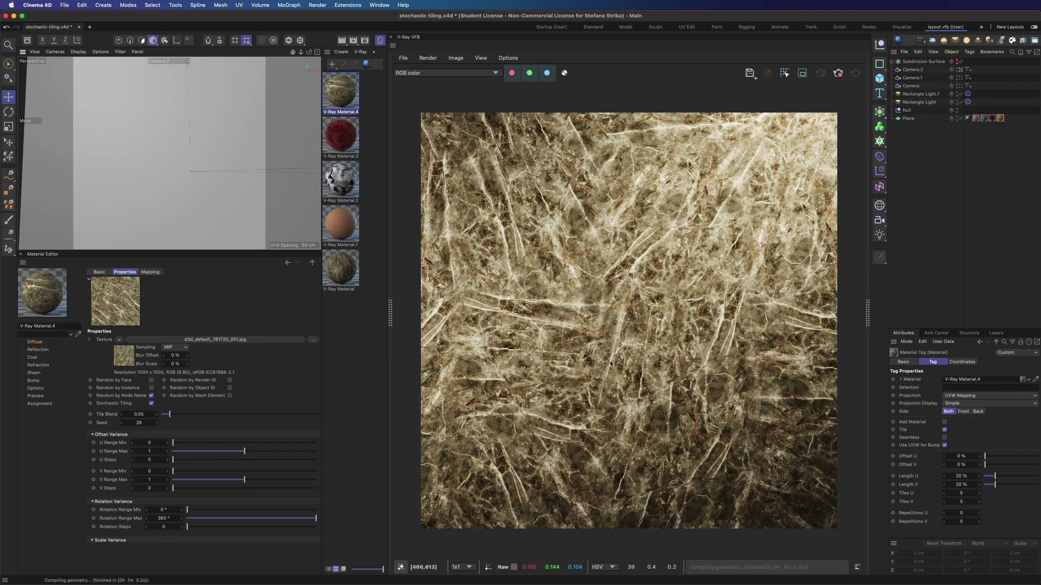
drag(315, 518, 205, 519)
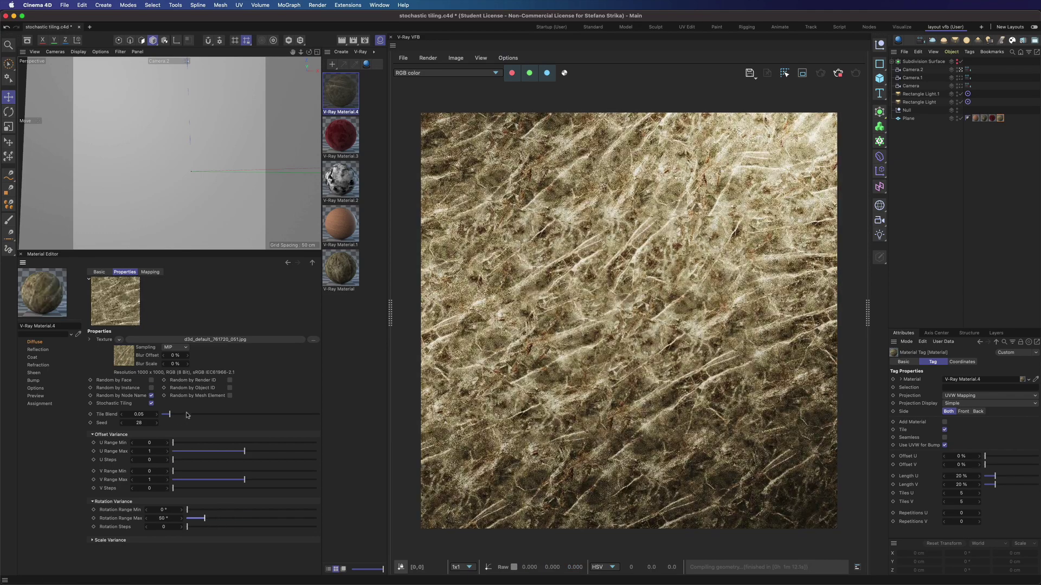
drag(170, 414, 195, 415)
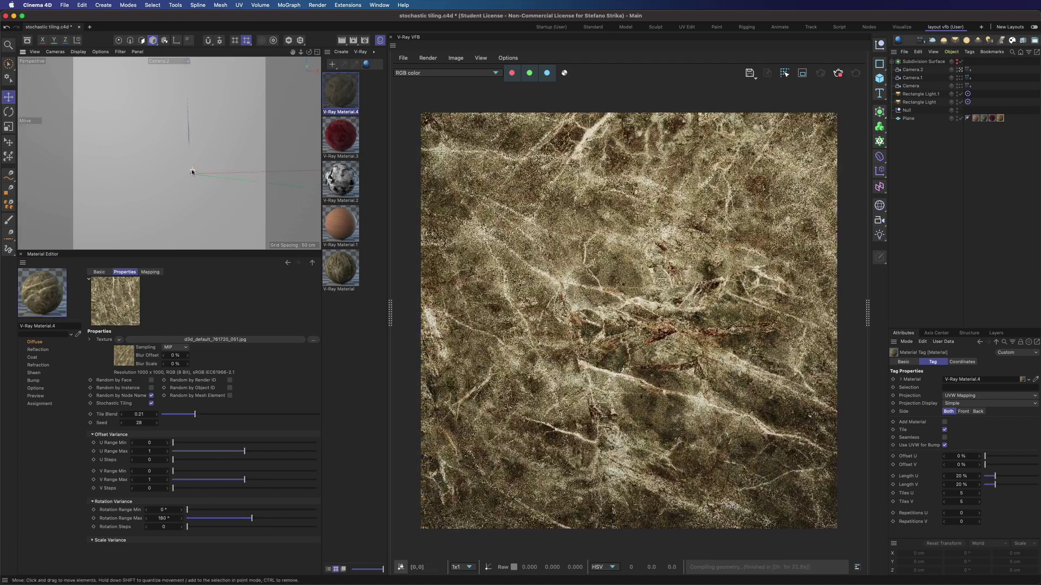
drag(195, 415, 212, 414)
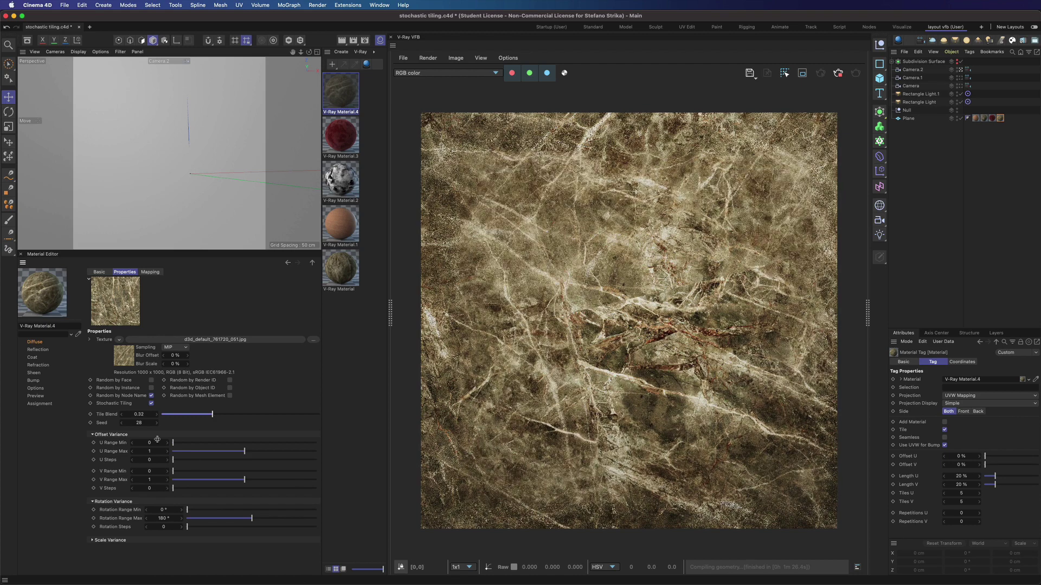
click(121, 423)
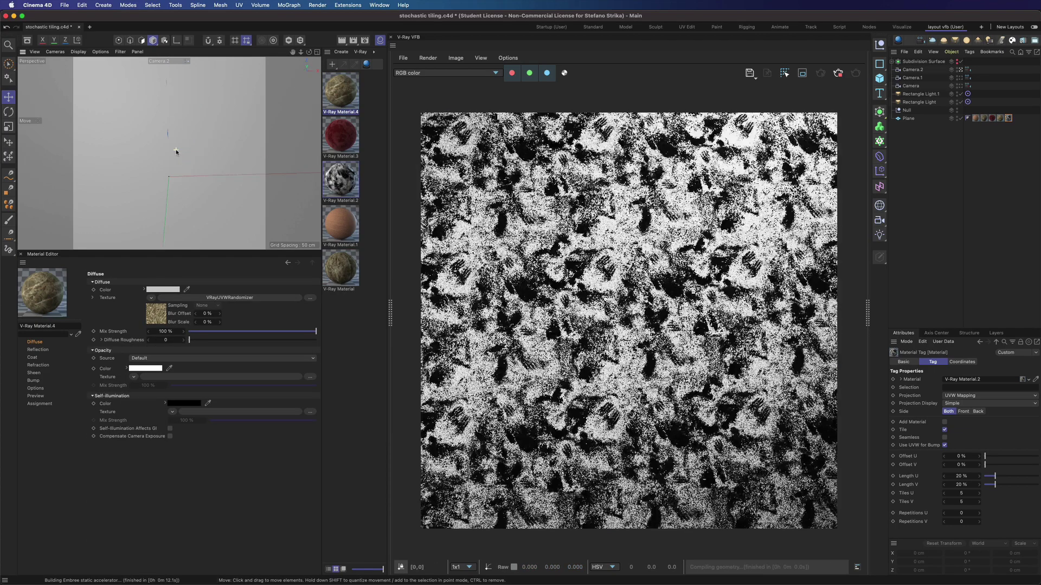
- Pan the camera across the grunge-textured plane to reveal its tiled repetition
drag(292, 51, 168, 157)
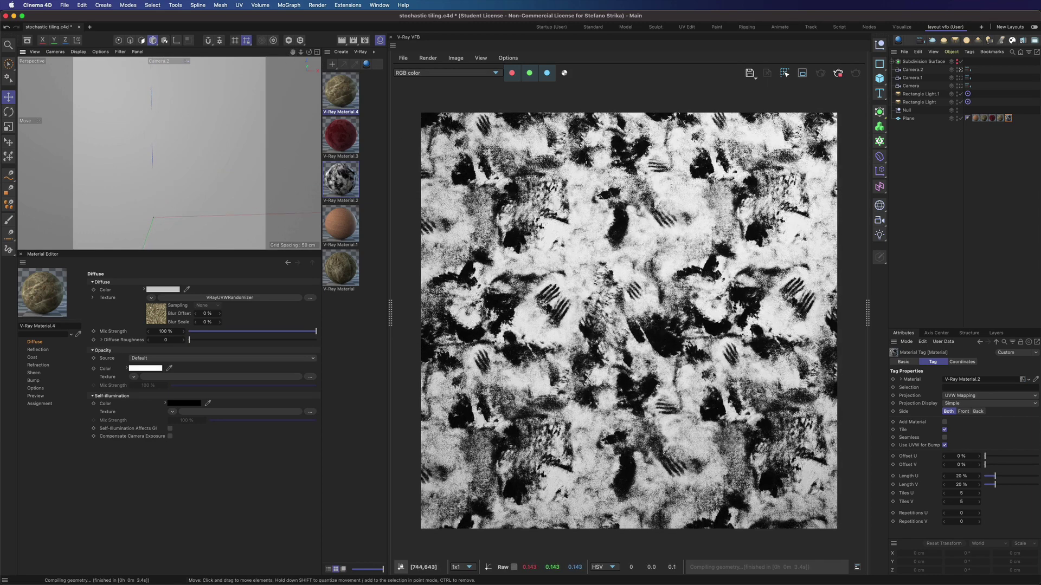
drag(303, 106, 172, 165)
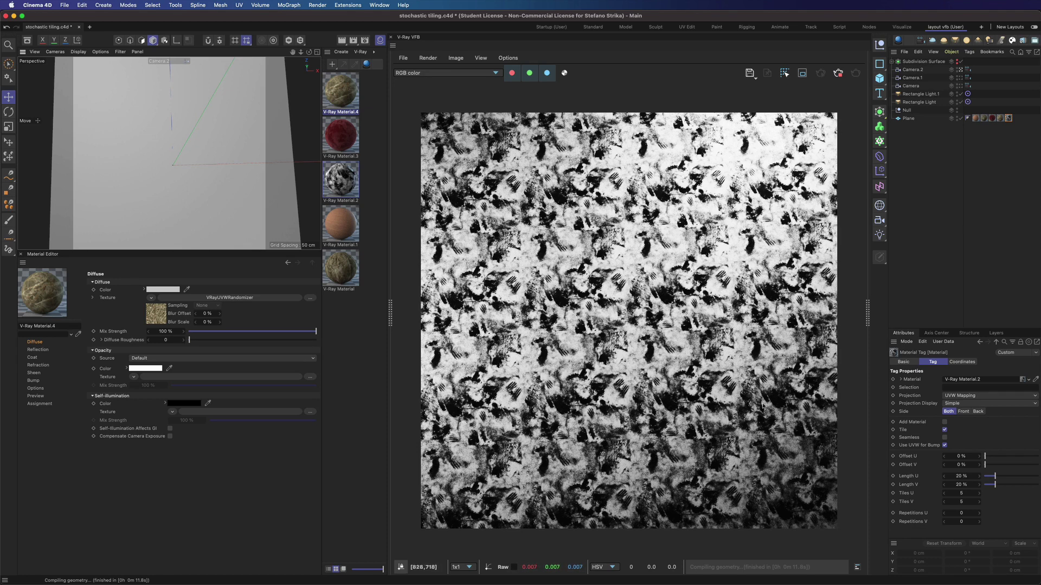
- Turn on stochastic tiling in V-Ray Material.2's randomizer with rotation range up to 360°
click(333, 174)
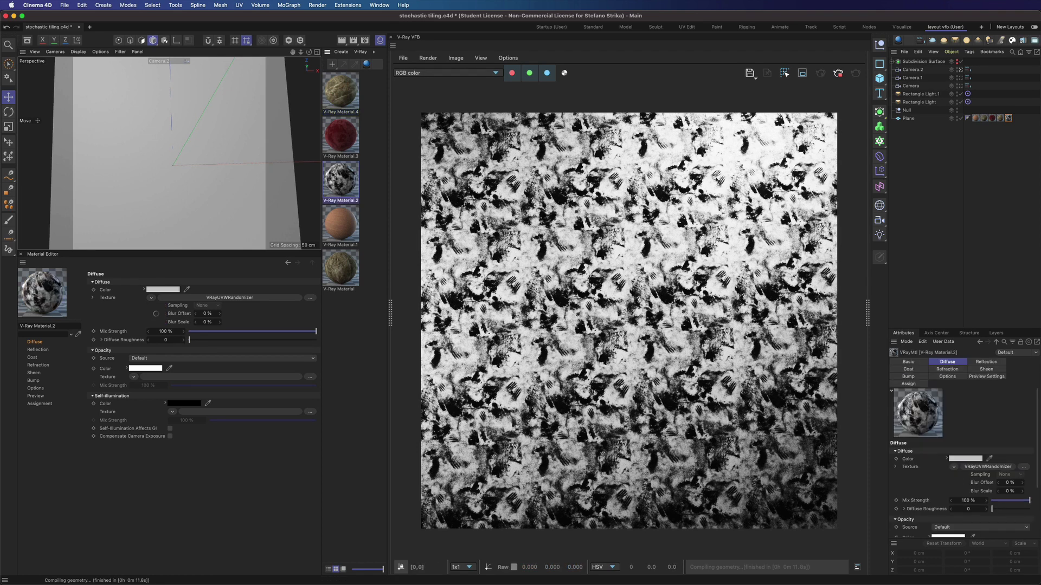
click(219, 298)
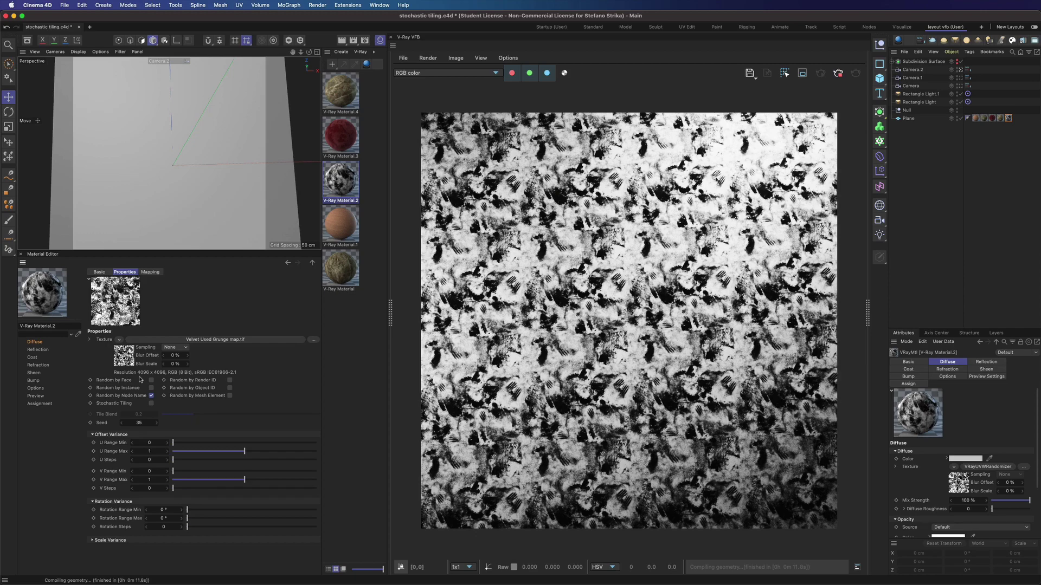
click(152, 403)
drag(187, 519, 316, 519)
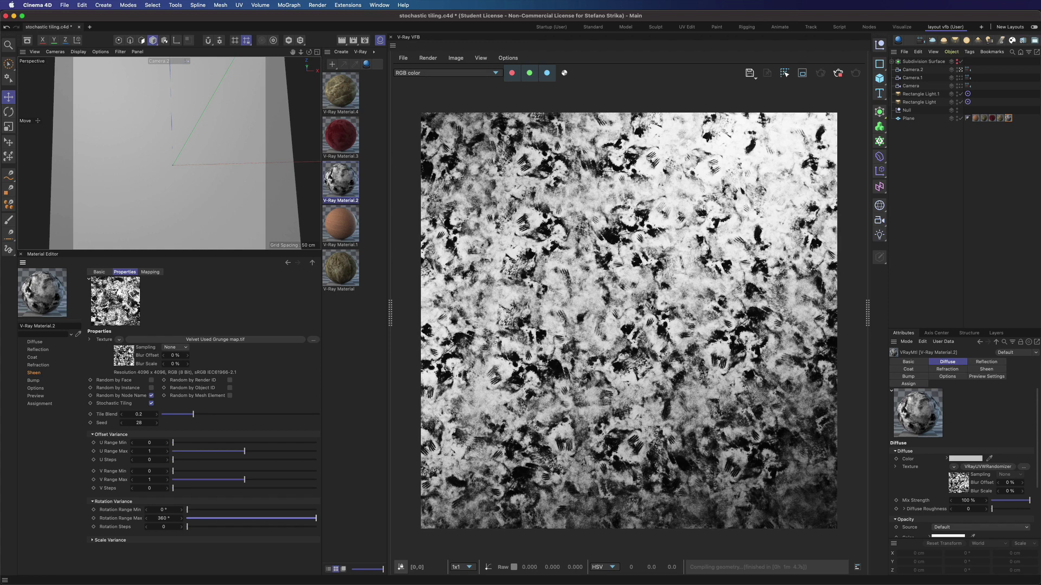
- Open V-Ray Material.3's sheen settings, hide the Plane and render through the close-up Camera
click(345, 137)
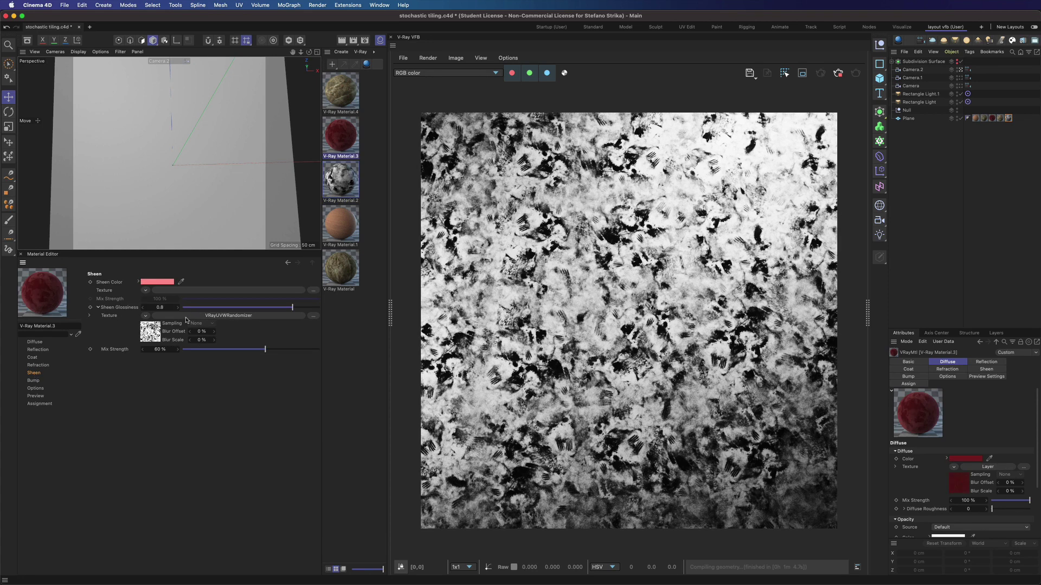
click(312, 263)
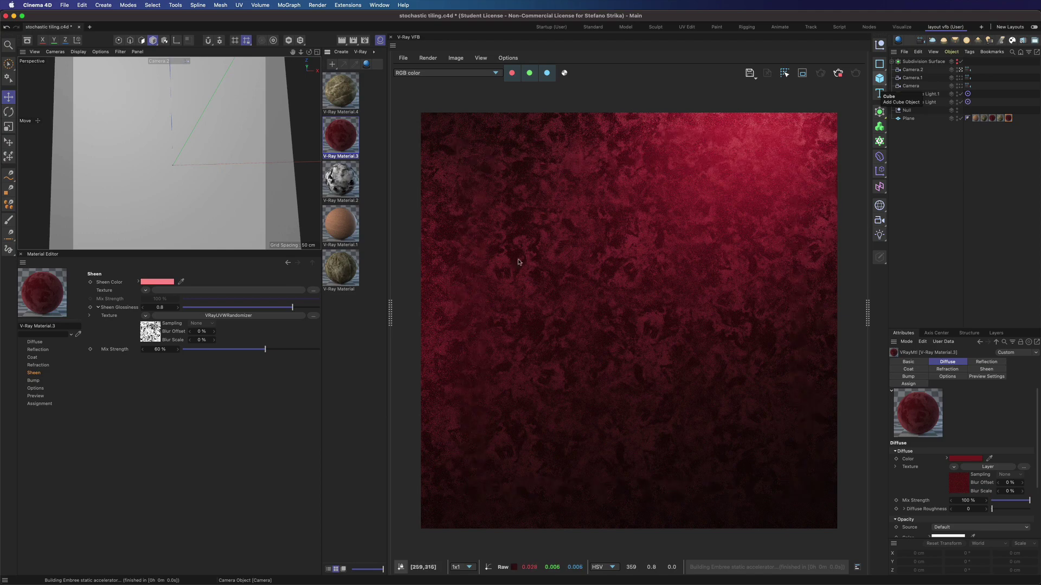
click(960, 118)
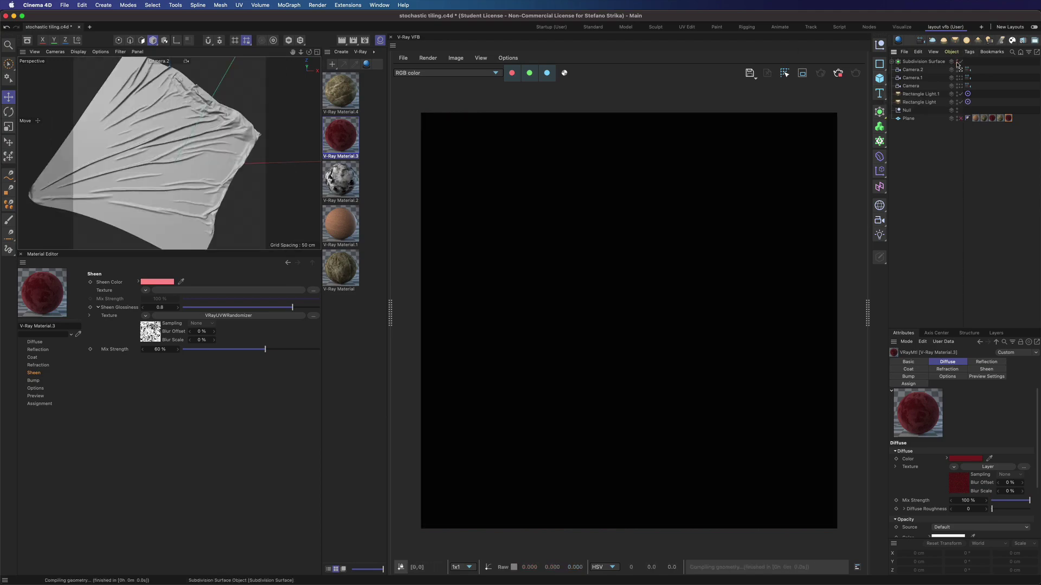
click(960, 85)
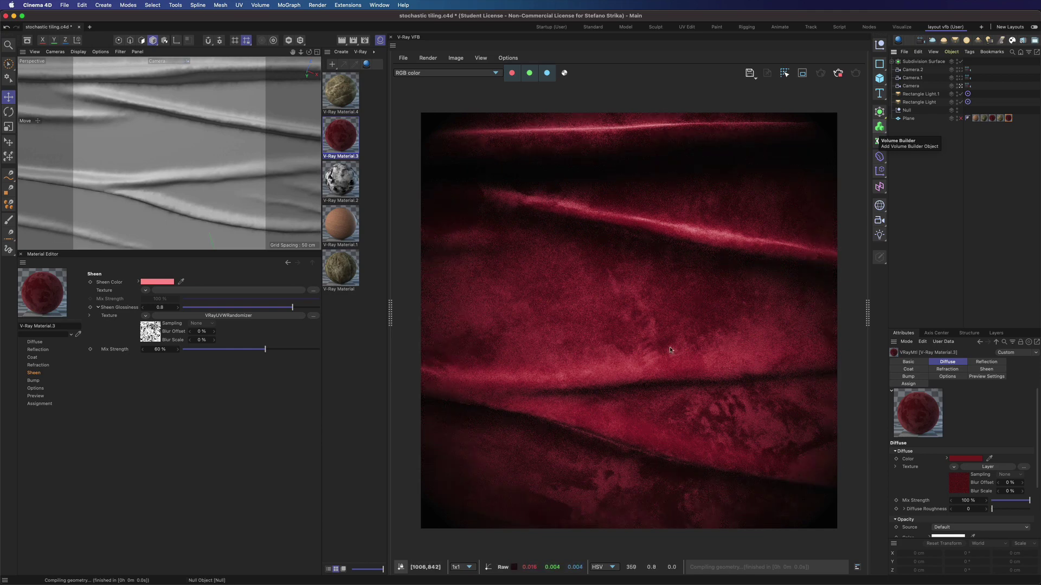
scroll(169, 154, down, 5)
scroll(169, 154, down, 2)
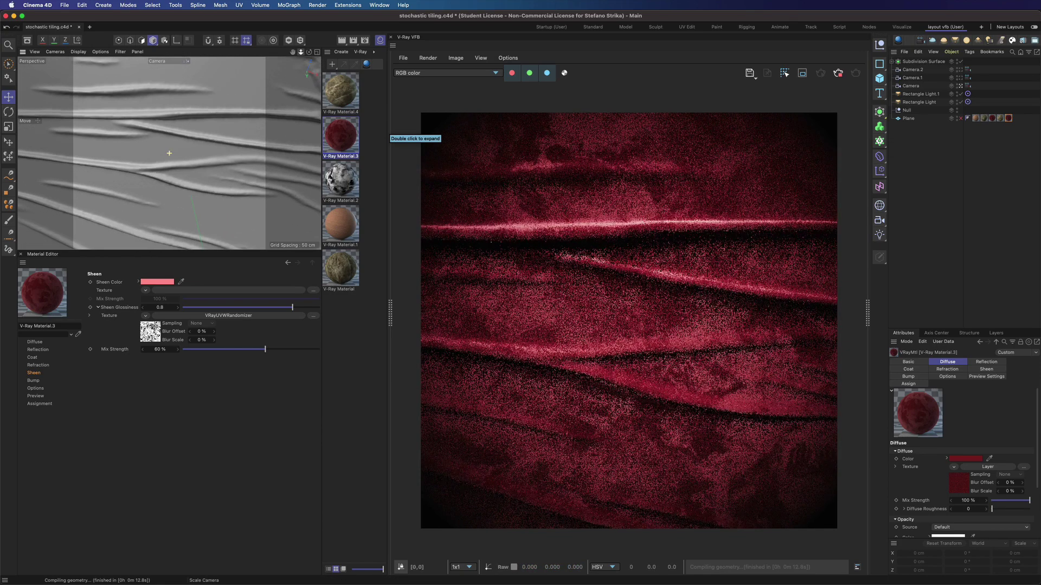